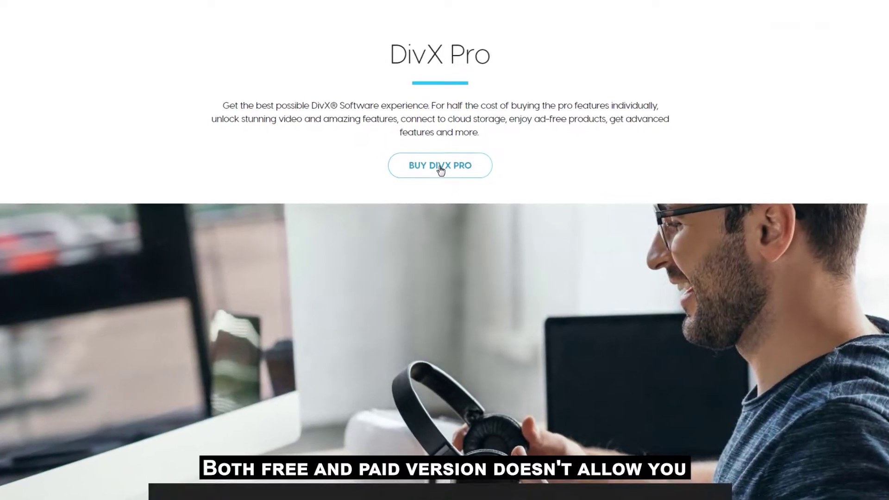
Add DivX Pro to the DivX store shopping cart using Buy DivX Pro
left_click(439, 166)
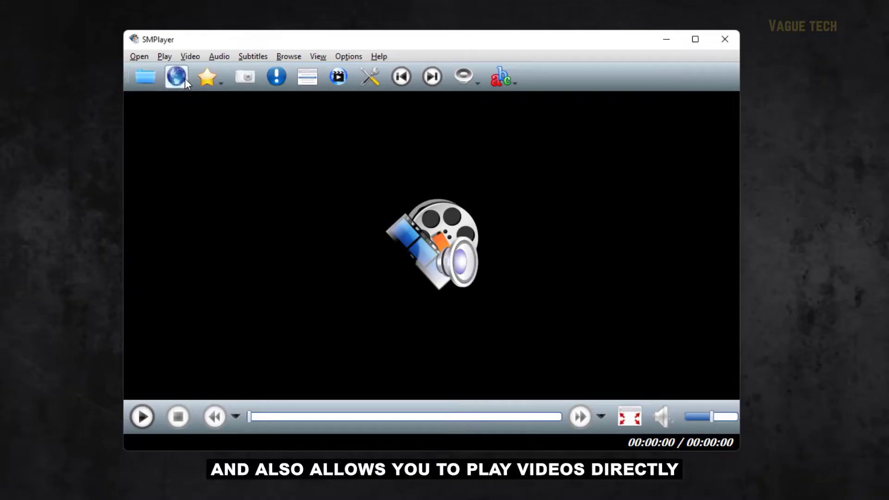
Stream the pre-filled Daily Mail video URL, then view the Performance, Interface and Playlist preferences
left_click(185, 78)
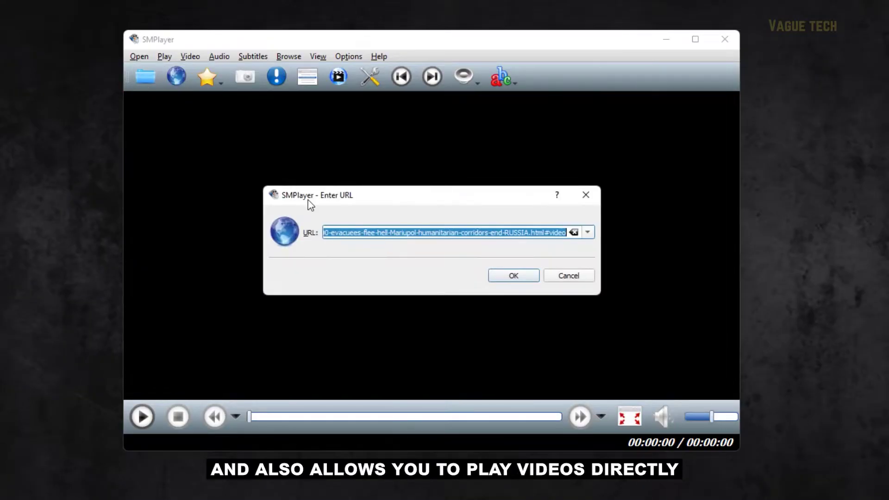
left_click(529, 283)
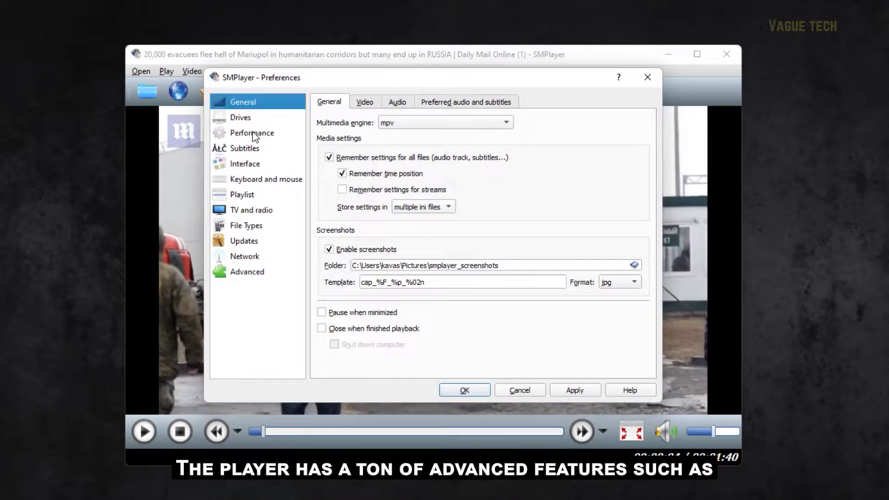
left_click(254, 136)
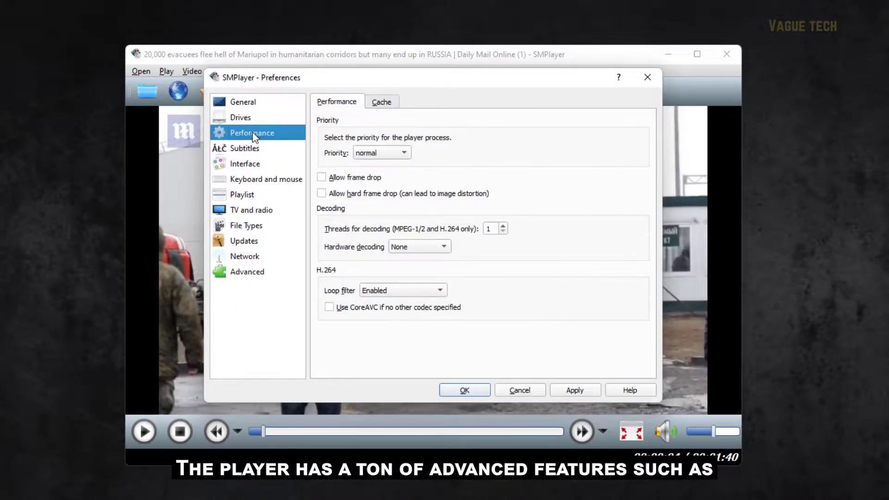
left_click(251, 167)
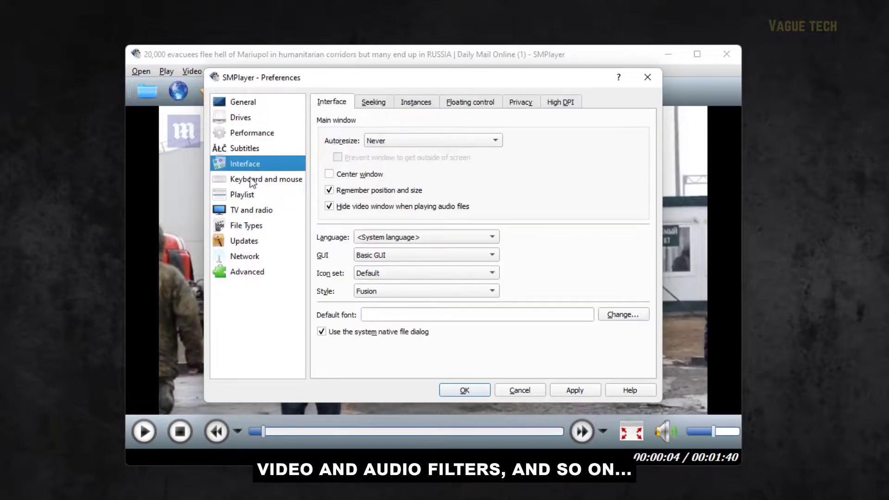
left_click(243, 194)
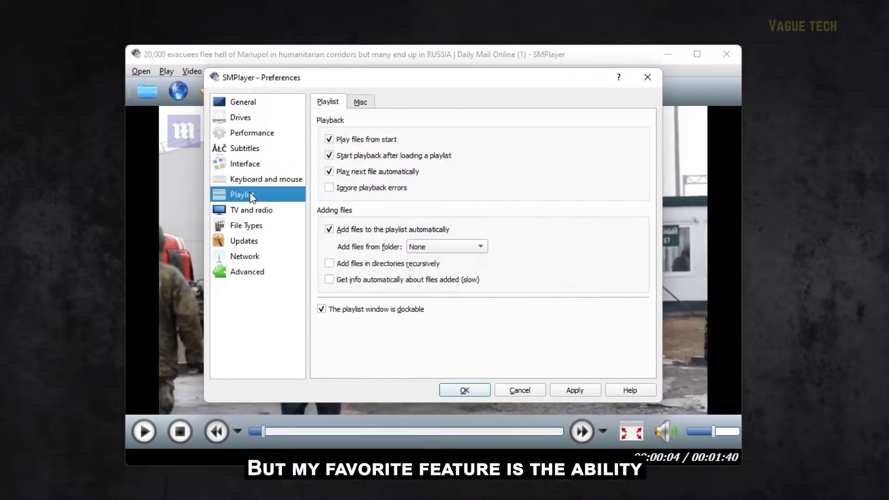
mouse_move(333, 212)
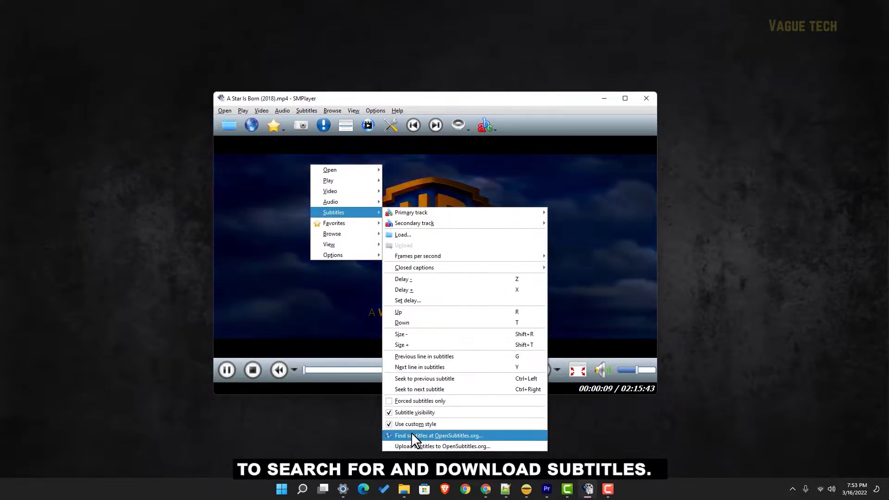
Search OpenSubtitles.org for A Star Is Born subtitles, then cast the movie to Chromecast
left_click(411, 433)
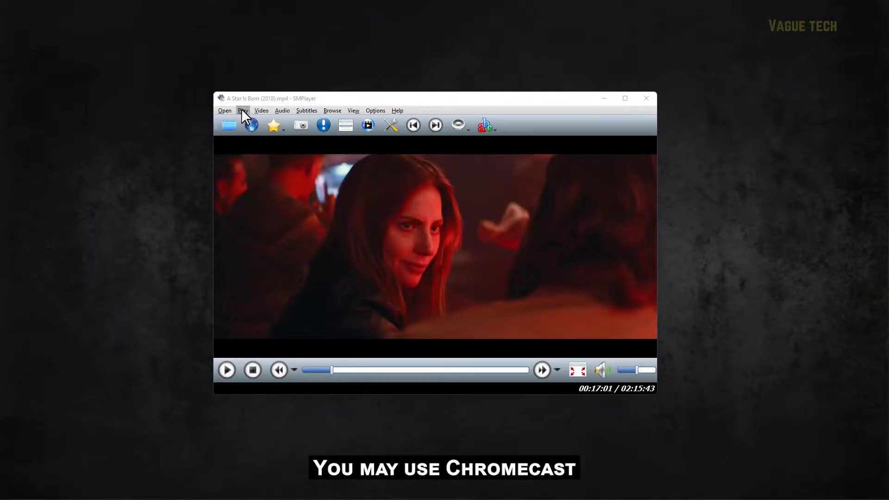
left_click(242, 110)
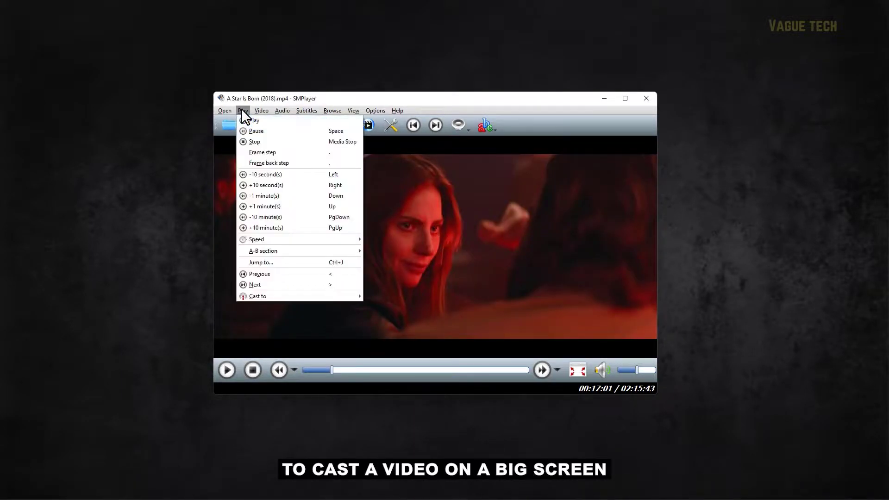
mouse_move(258, 296)
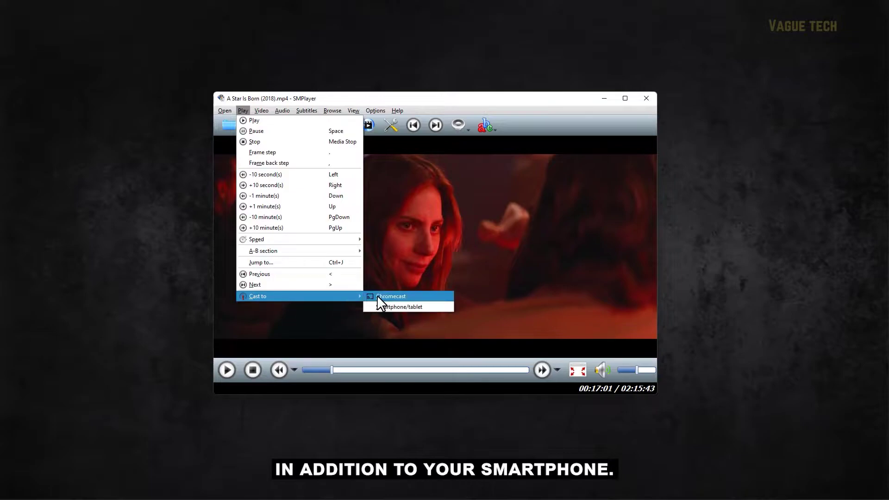
left_click(392, 295)
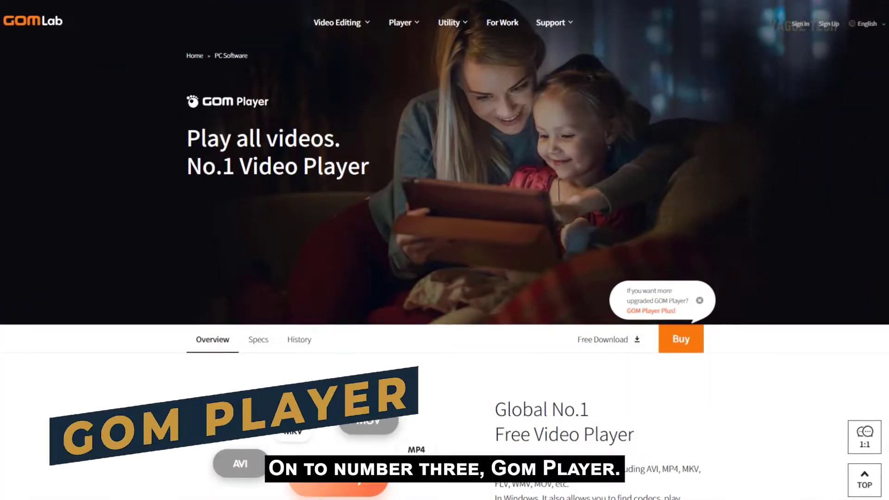
scroll(444, 277, "down", 3)
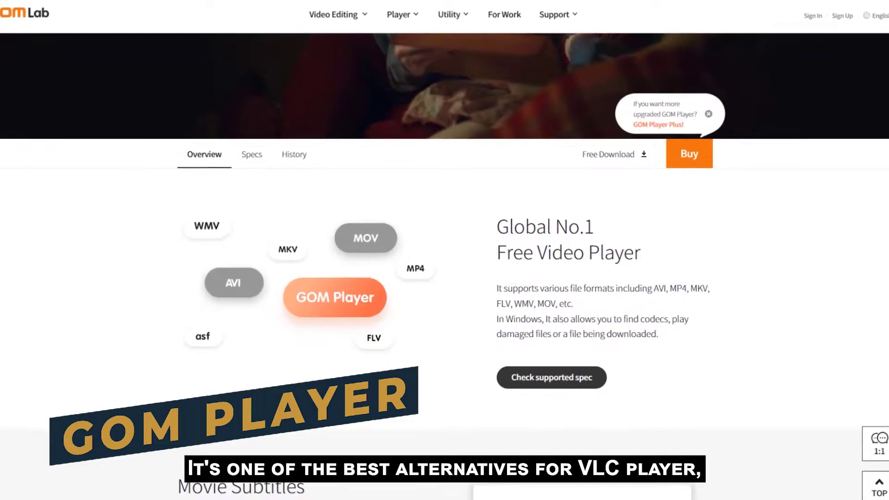
scroll(445, 278, "down", 4)
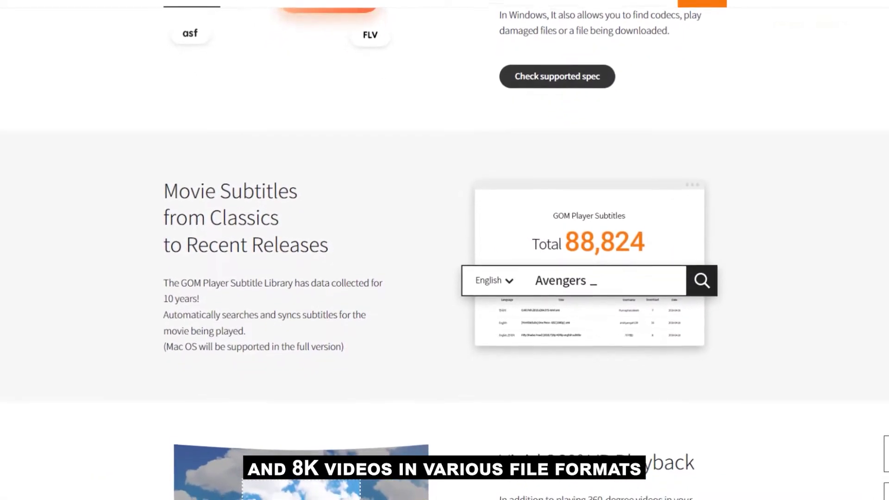
scroll(445, 278, "down", 4)
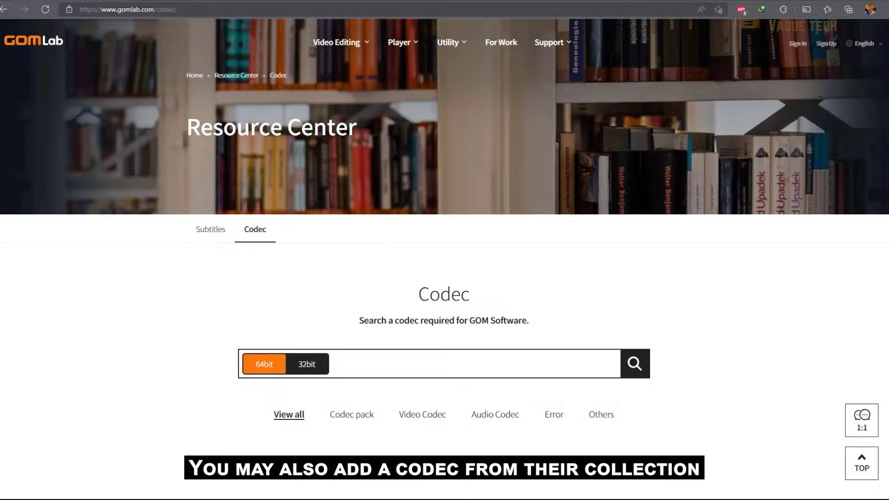
scroll(445, 278, "down", 2)
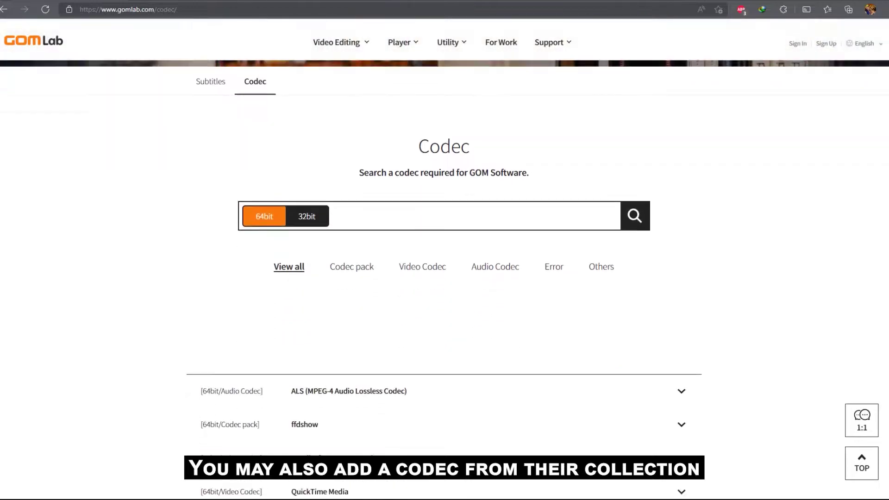
scroll(444, 278, "down", 2)
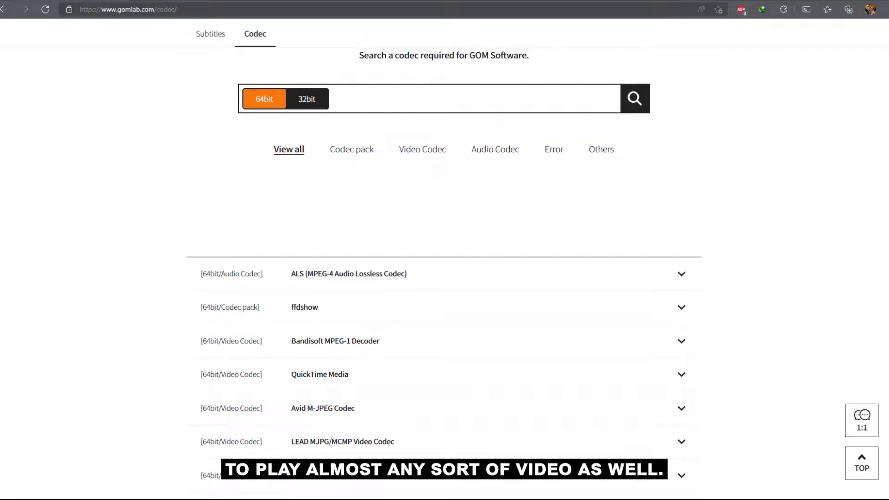
scroll(444, 278, "up", 1)
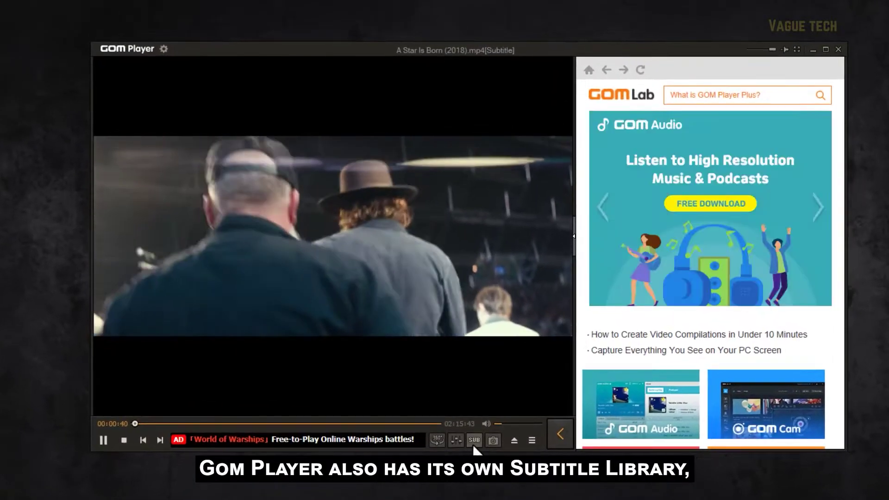
Run an online subtitle search for the playing movie from the SUB menu
left_click(473, 439)
left_click(498, 364)
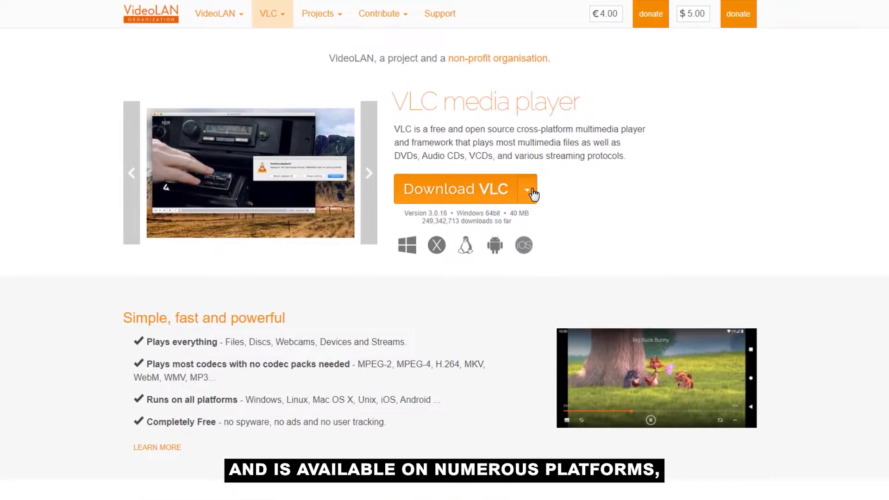
Expand the Download VLC menu to list the available platforms
left_click(531, 193)
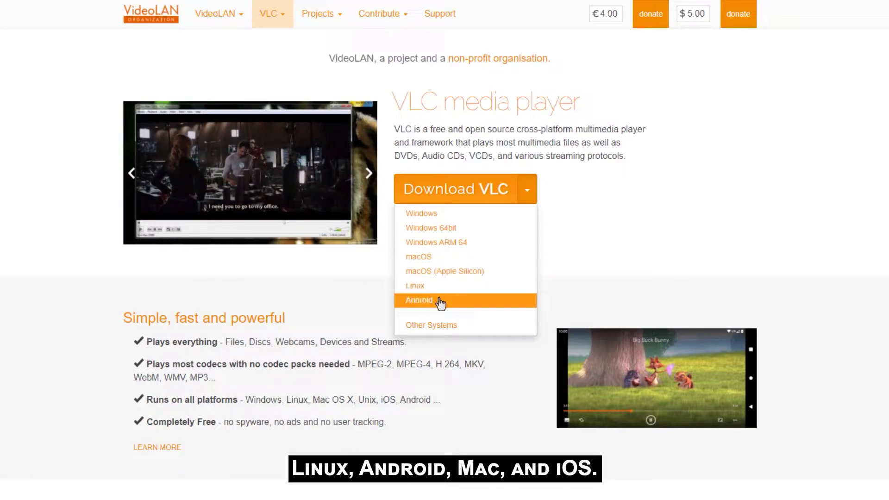
scroll(436, 323, "down", 3)
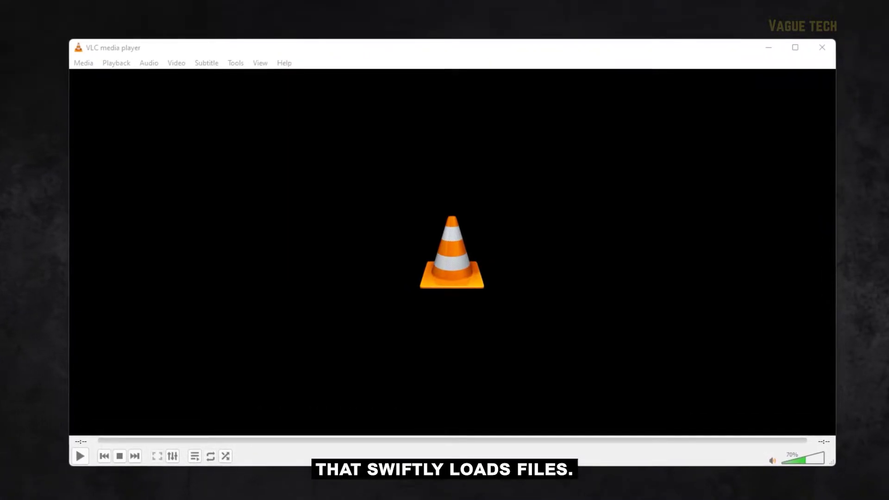
Browse VLC's Media, Playback, Audio and Video menus in turn
left_click(61, 64)
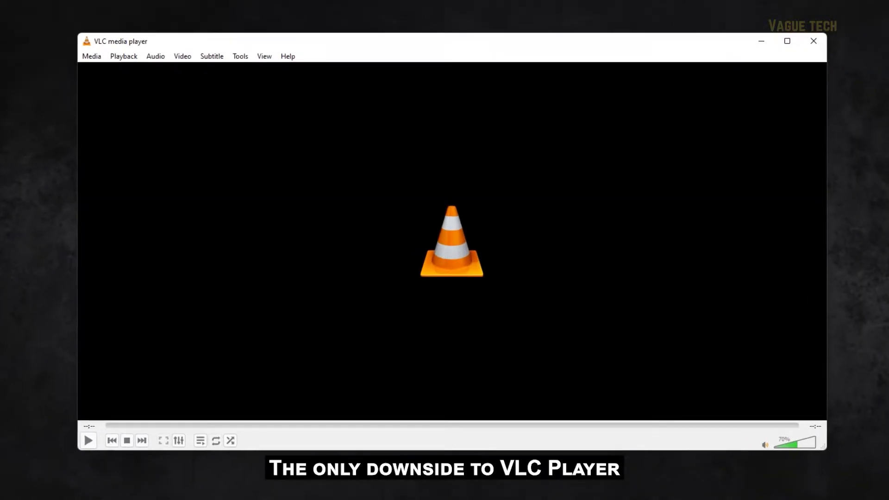
key("alt+m")
key("Right")
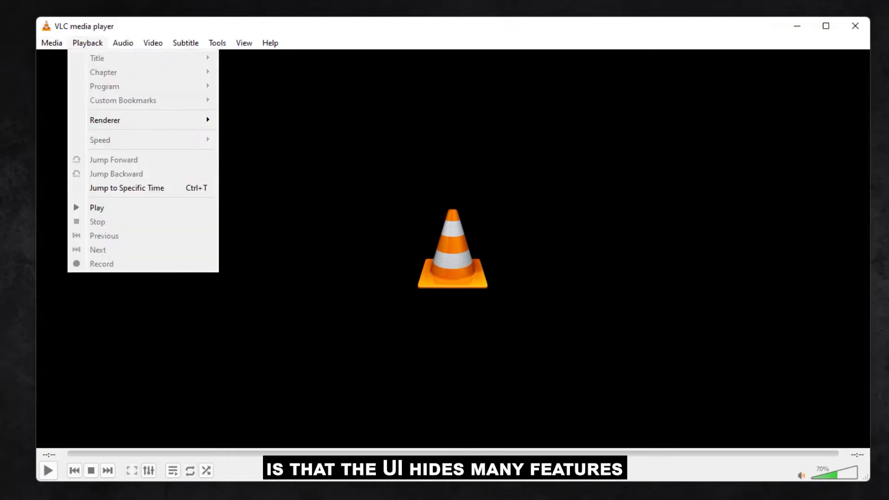
key("Right")
key("Right")
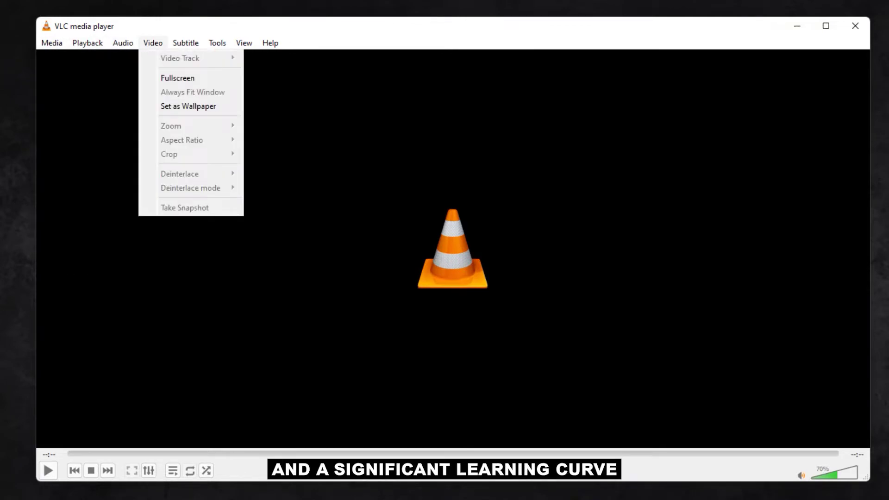
key("Right")
key("Right")
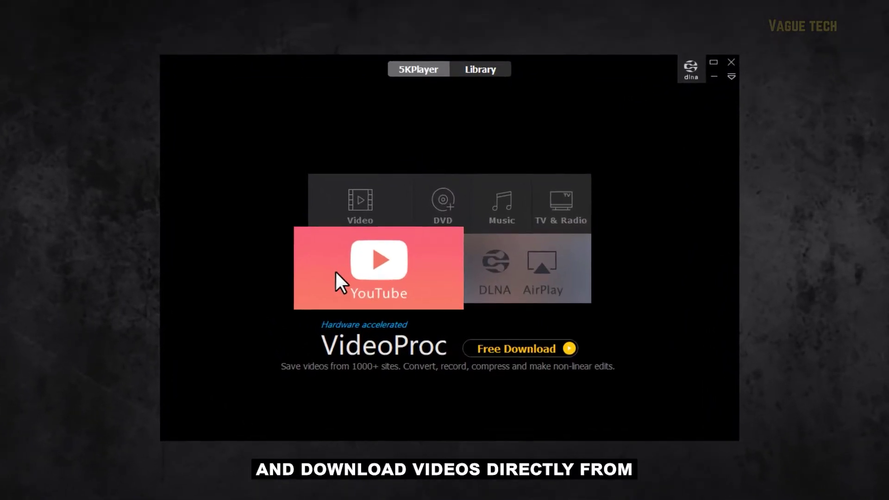
Paste the copied YouTube link into 5KPlayer's YouTube downloader and analyze it
left_click(335, 272)
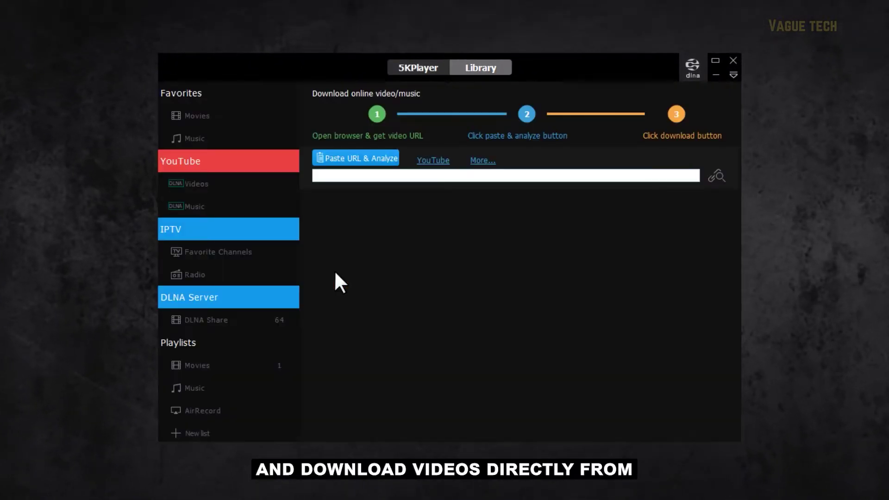
type("https://youtu.be/qBh-wbPpmqA")
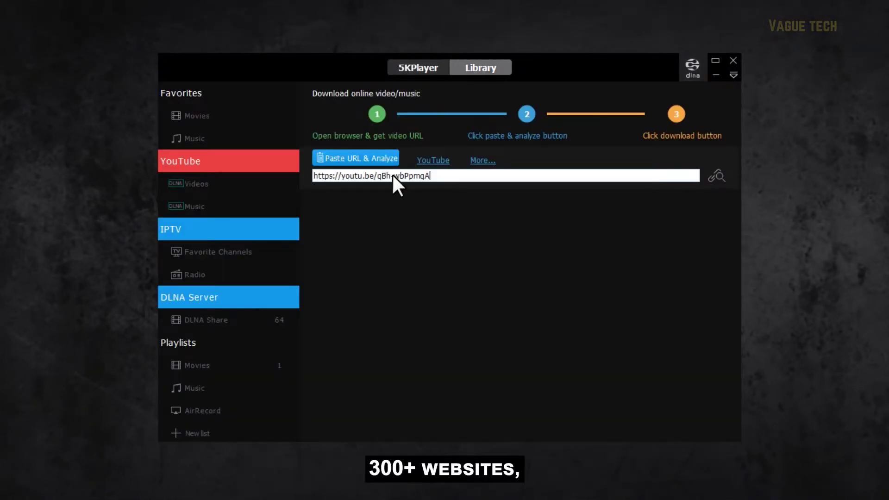
left_click(718, 179)
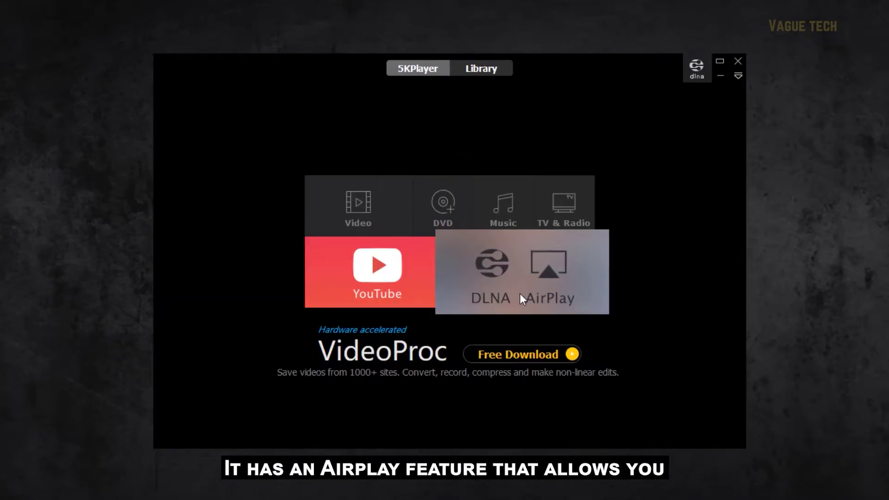